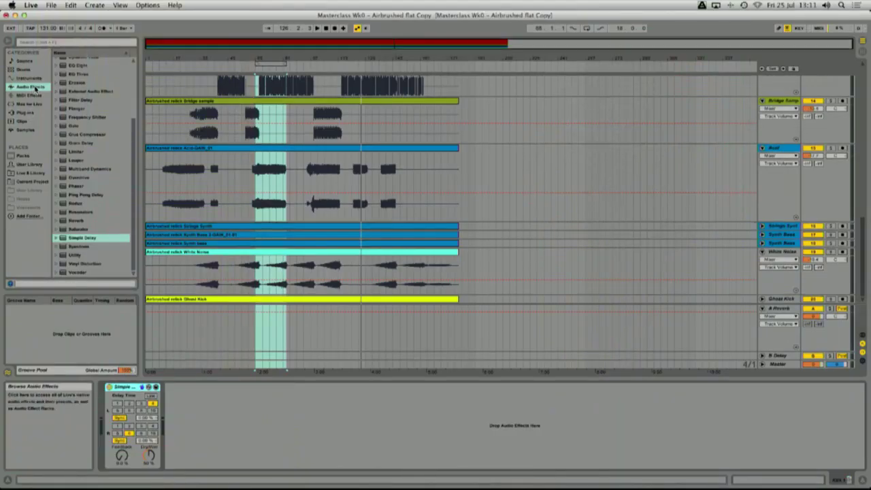
Load the Multitap Delay v1 rack preset from the User Library onto the track and remove the existing Simple Delay
left_click(35, 89)
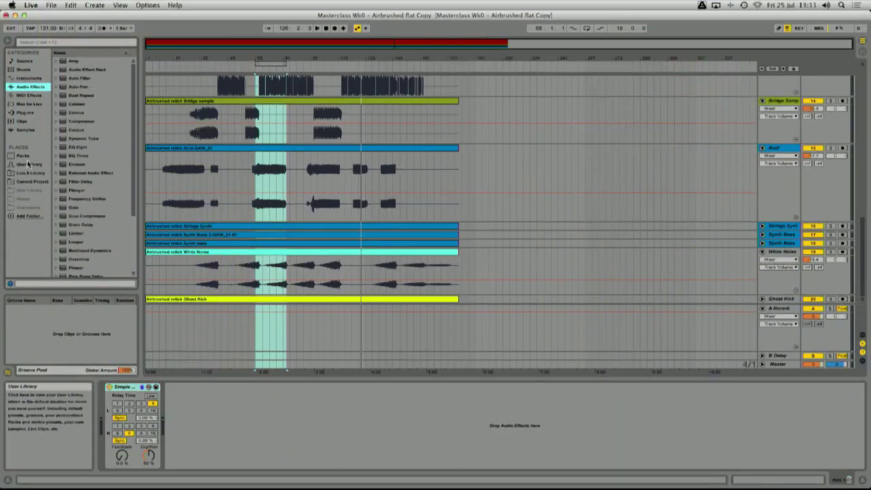
left_click(29, 164)
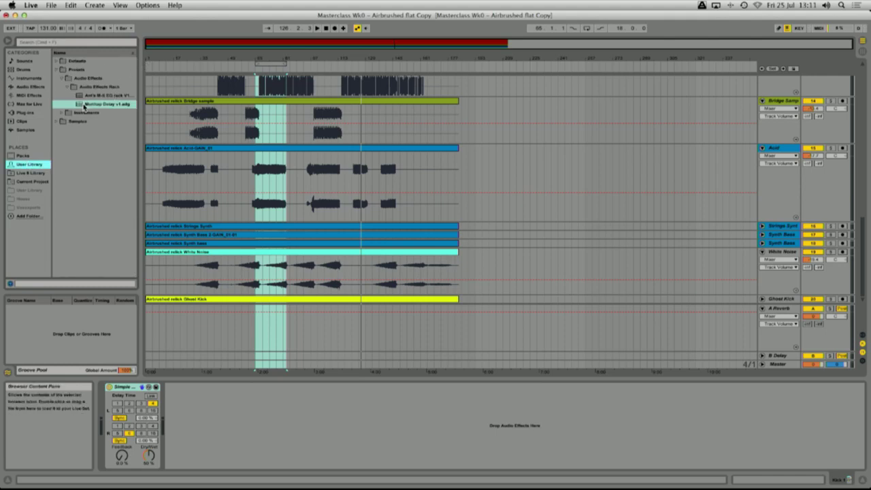
left_click_drag(81, 105, 230, 427)
left_click(129, 388)
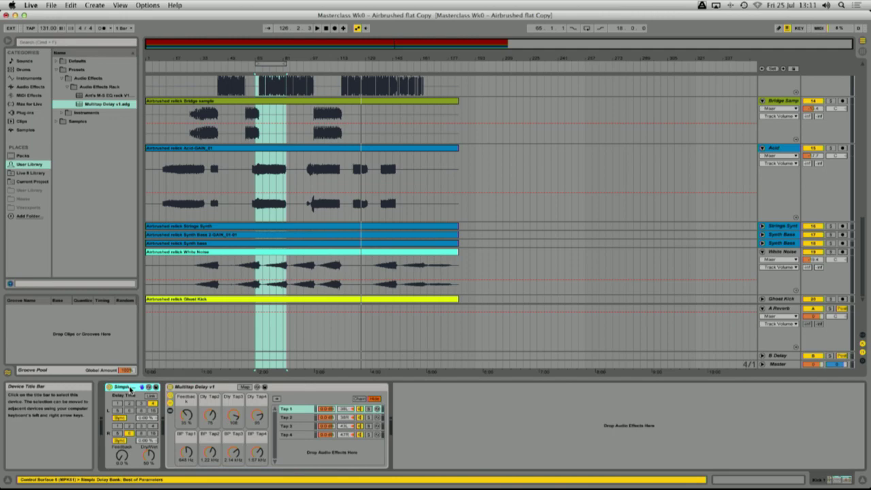
key("Delete")
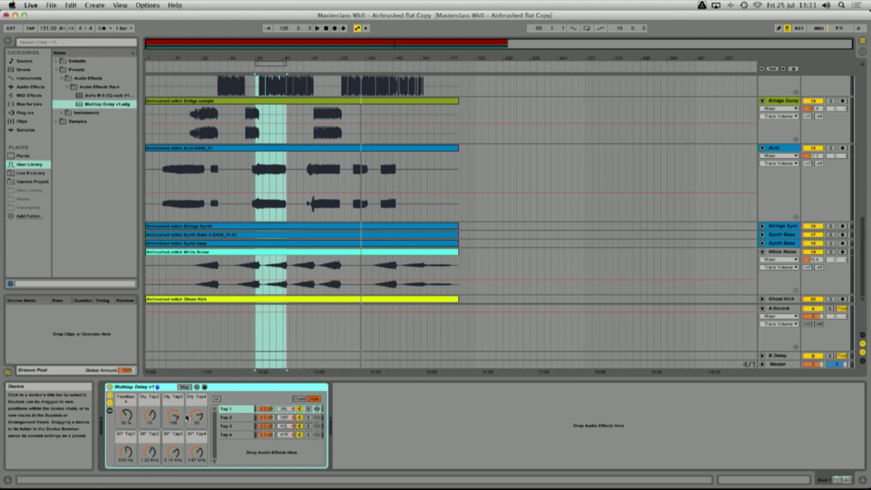
Show the rack's chain devices and step through Tap 1 to Tap 4 to examine each chain's Auto Filter settings
left_click(109, 411)
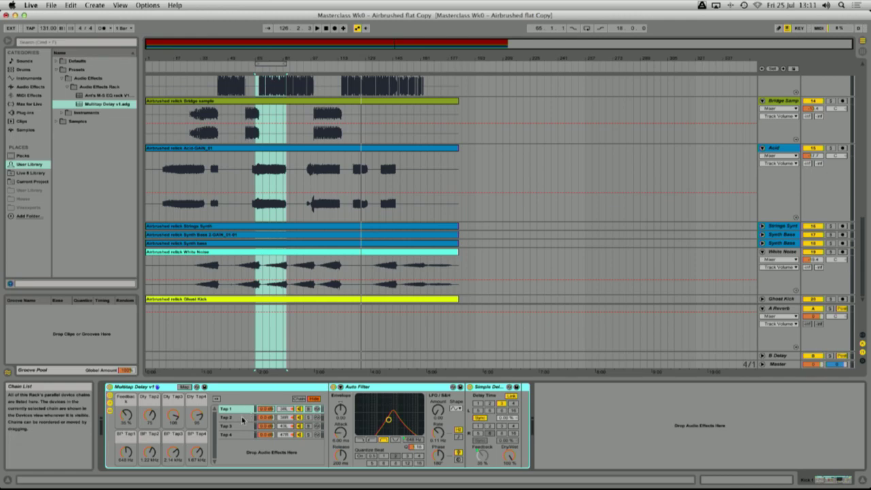
left_click(243, 414)
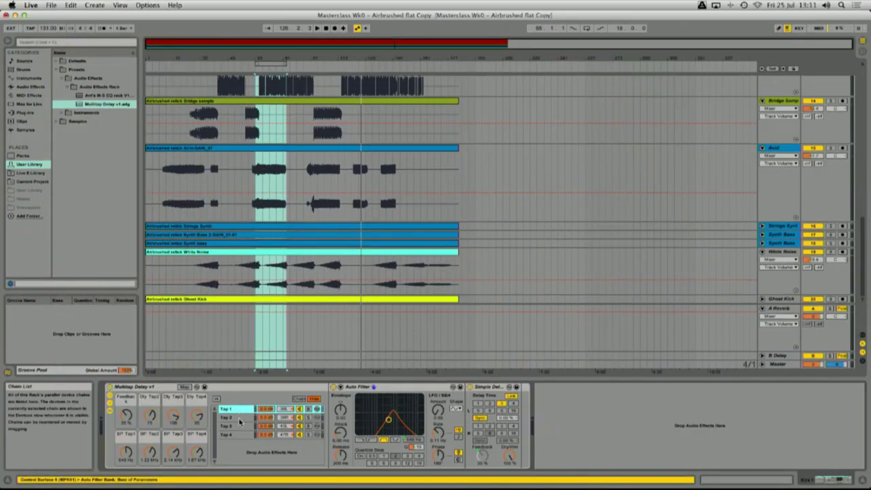
left_click(239, 419)
left_click(239, 427)
left_click(239, 435)
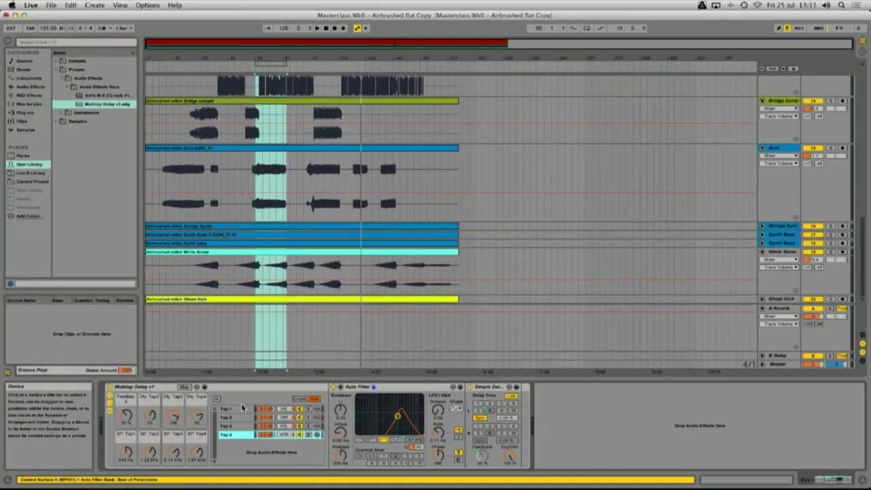
left_click(242, 409)
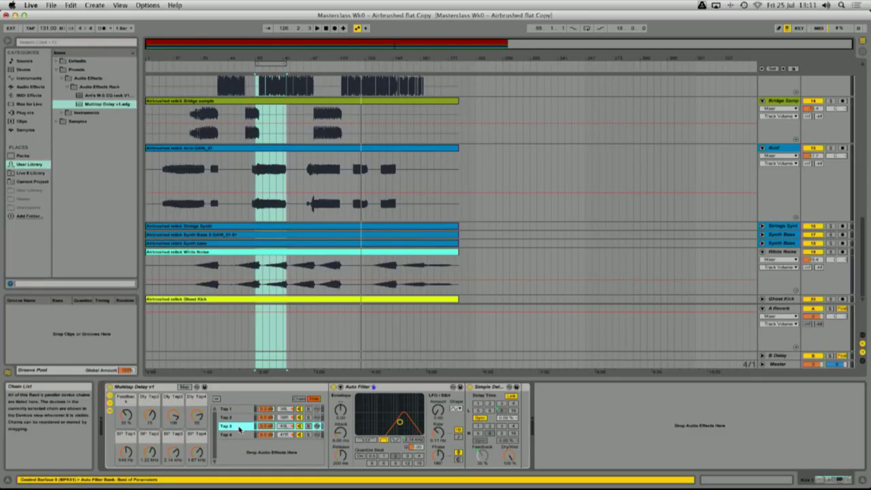
left_click(240, 435)
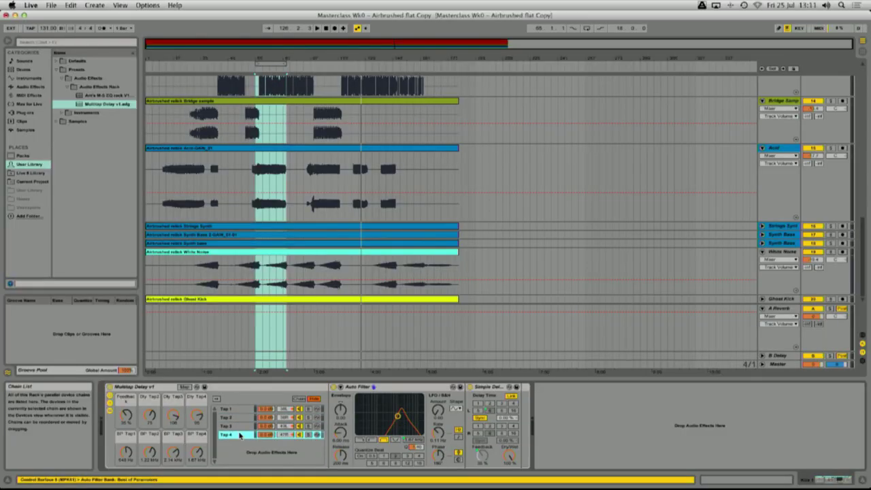
Compare the Simple Delay's delay time settings across the chains Tap 1, Tap 2, Tap 3 and Tap 4
left_click(241, 410)
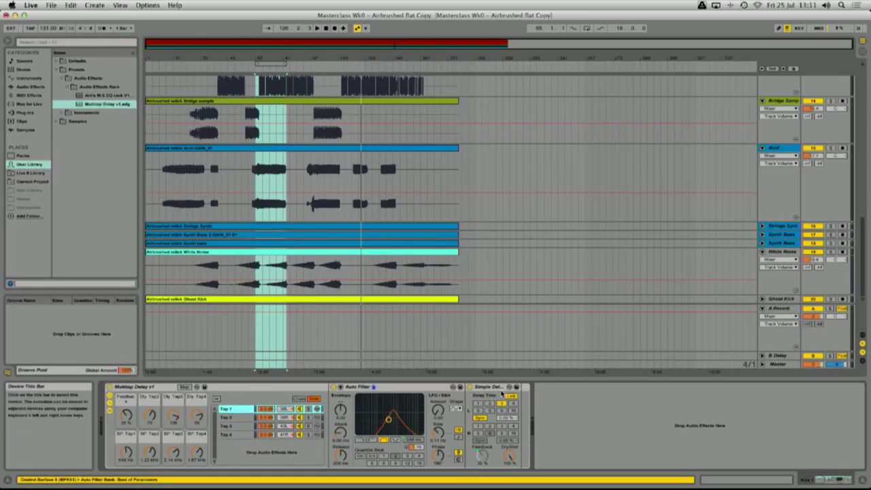
left_click(225, 417)
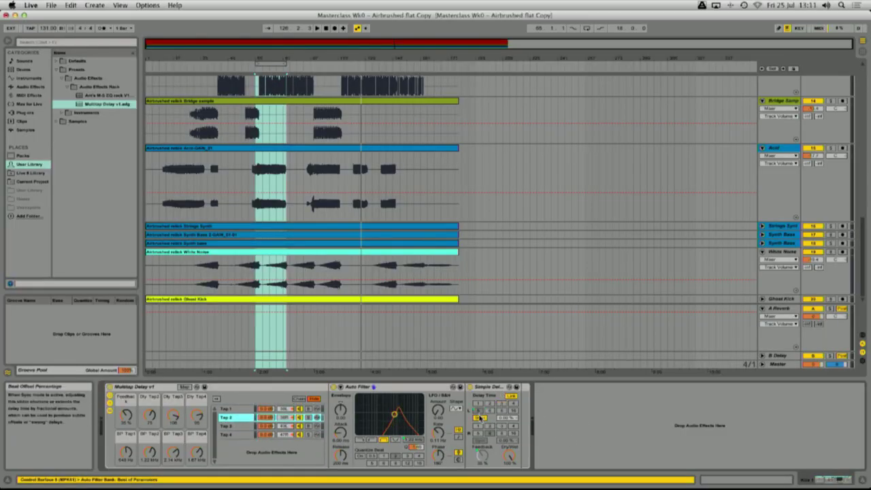
left_click_drag(228, 417, 241, 436)
left_click(242, 436)
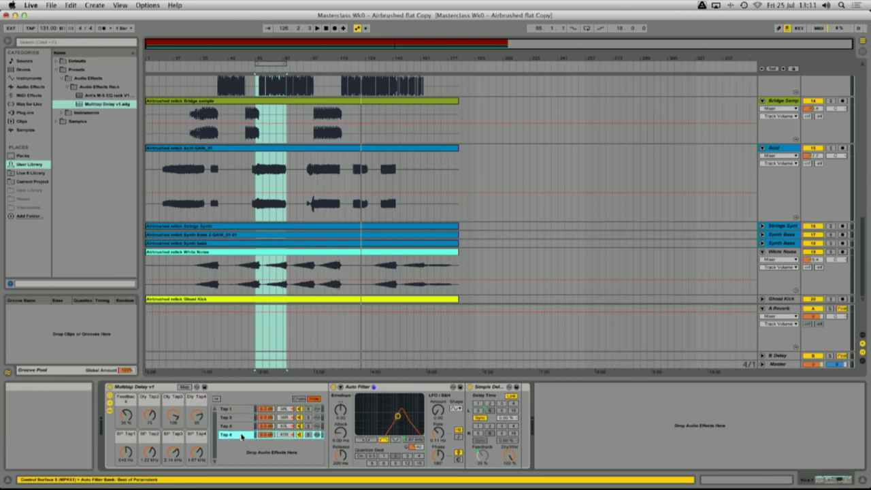
left_click(234, 410)
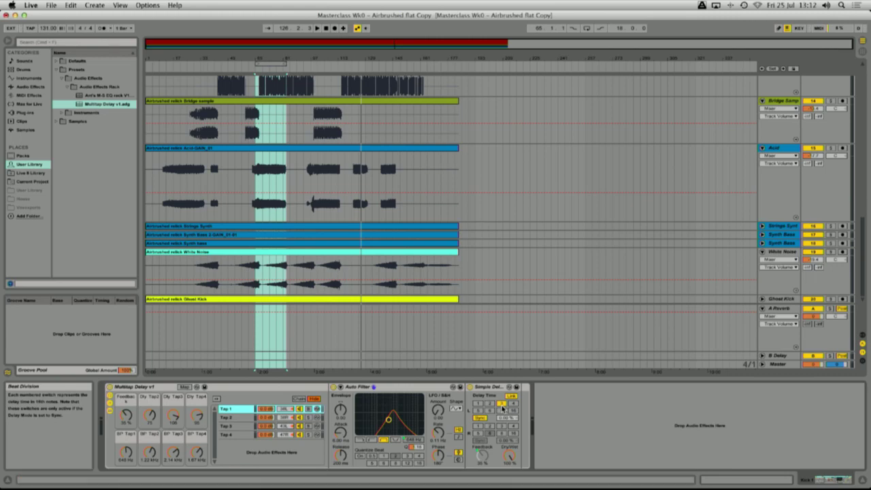
left_click(239, 418)
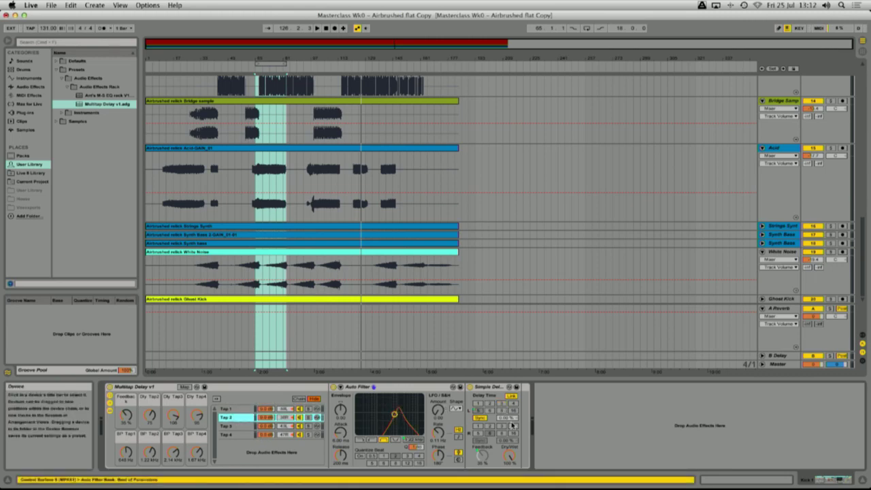
left_click(239, 427)
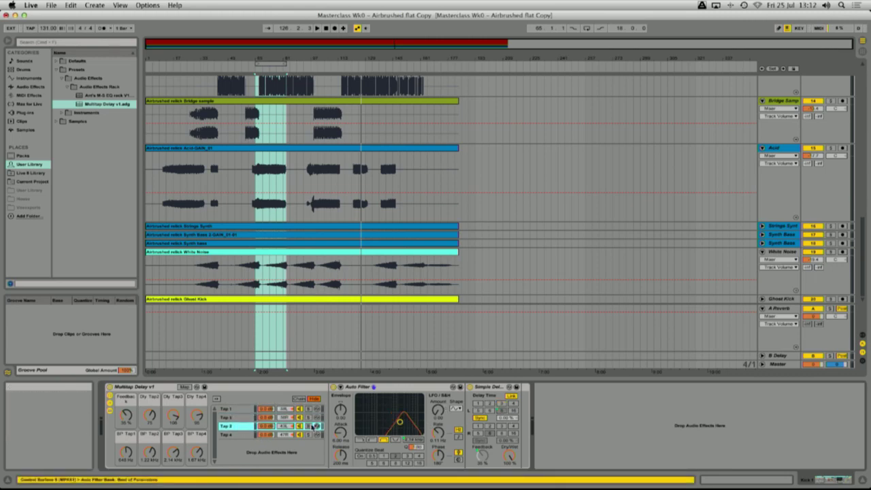
left_click(239, 435)
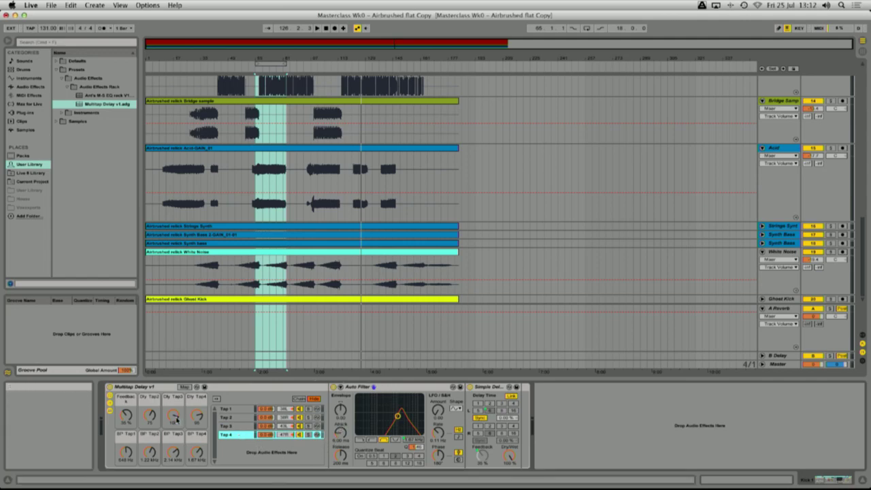
Turn off the Auto Filter in all four chains, Tap 1 through Tap 4
left_click(230, 409)
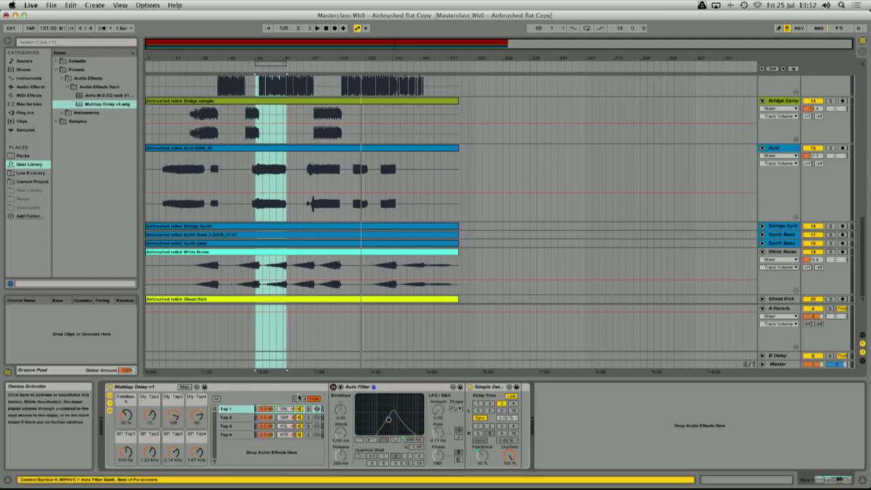
left_click(240, 417)
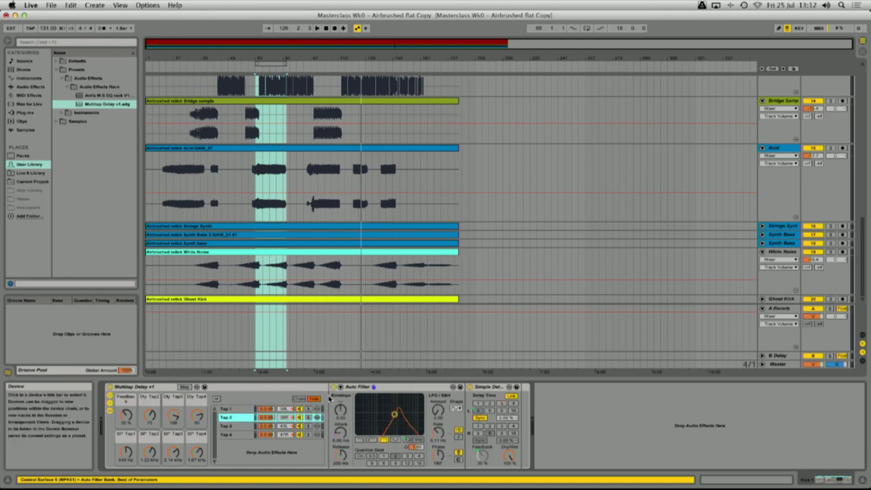
left_click(242, 426)
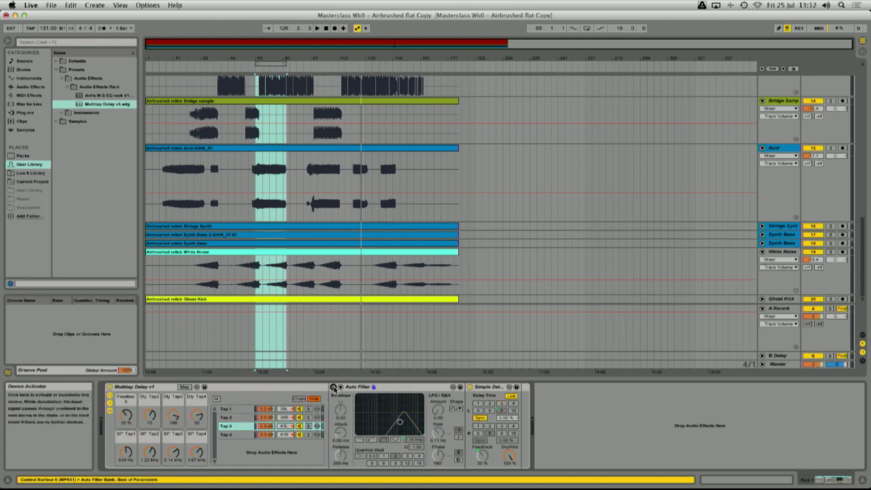
left_click(244, 434)
left_click(333, 388)
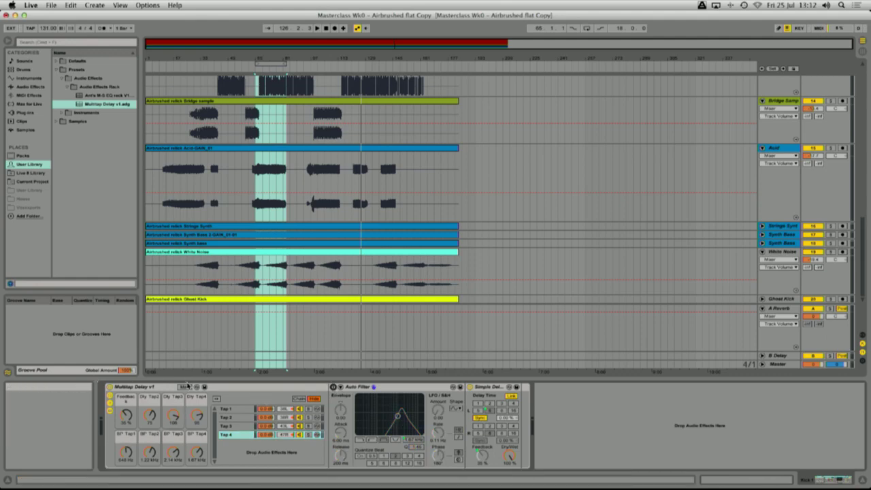
Move the whole Multitap Delay v1 rack onto the Acid track and play the arrangement with that track soloed
left_click(152, 388)
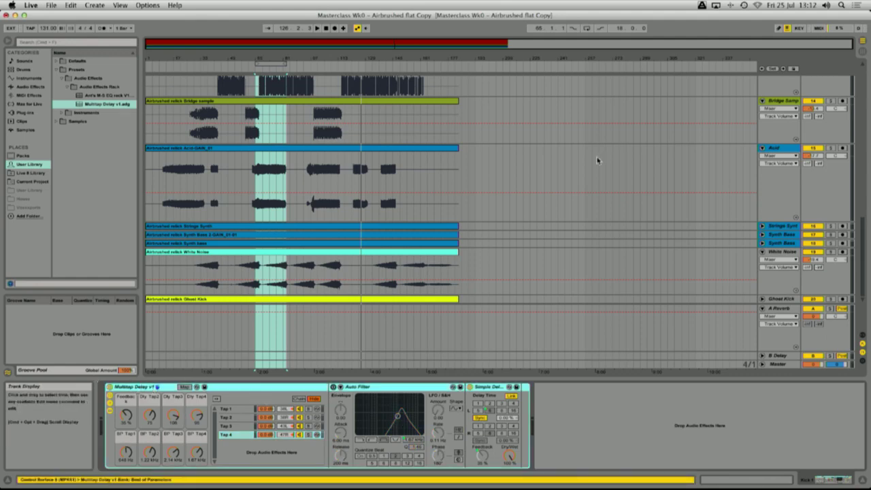
scroll(587, 174, "up", 5)
scroll(588, 174, "down", 5)
scroll(588, 175, "up", 2)
scroll(587, 174, "down", 2)
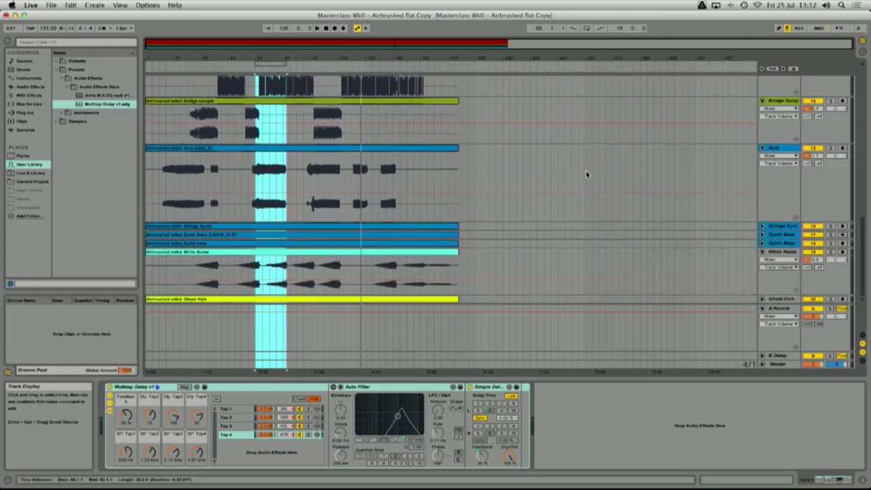
left_click(138, 388)
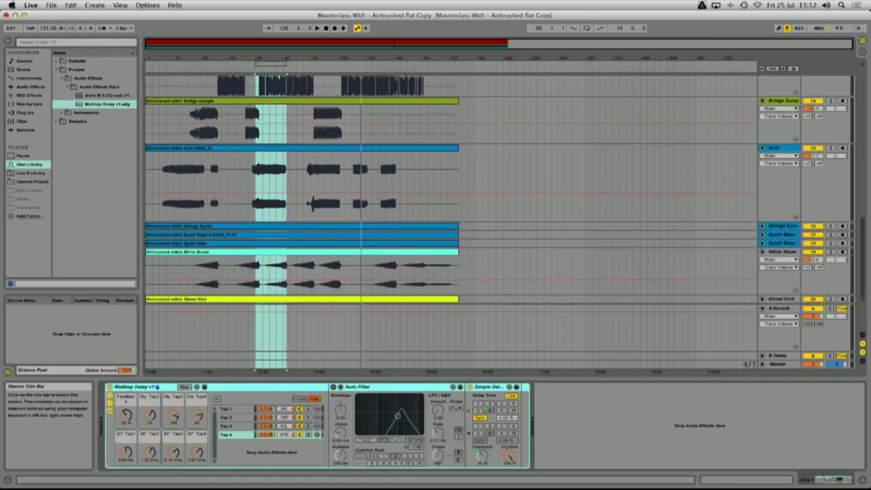
left_click(773, 148)
key("space")
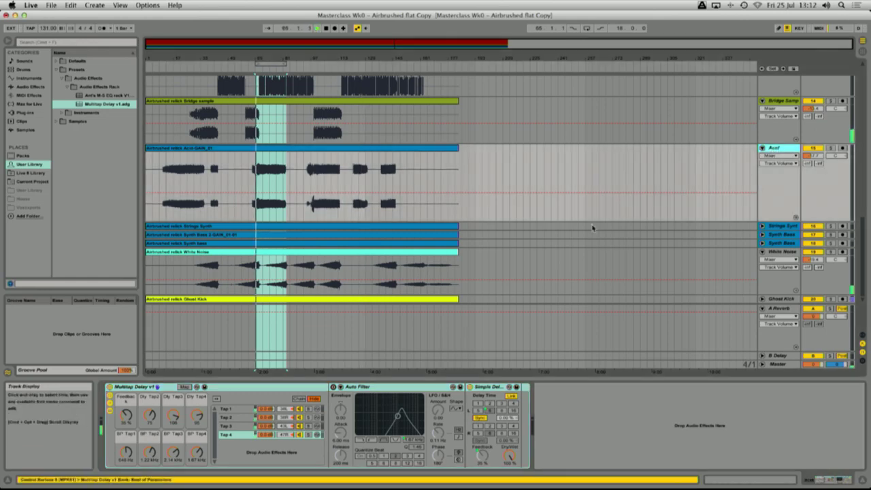
left_click(831, 149)
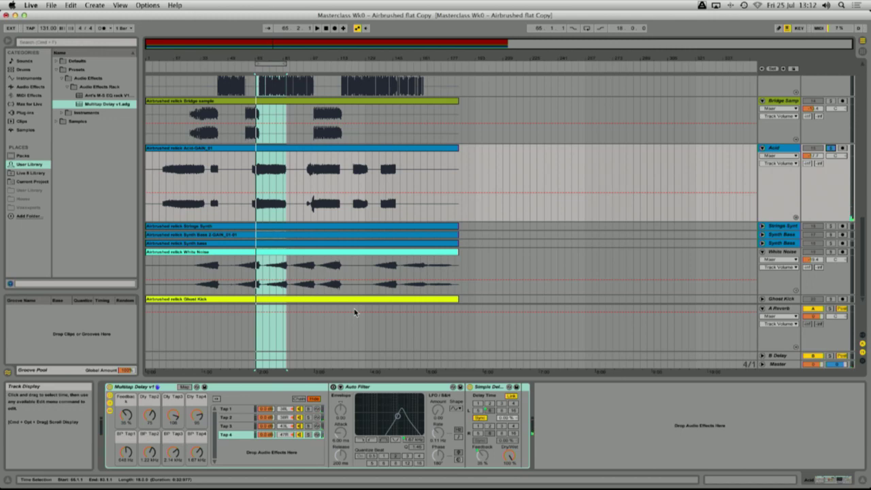
Deactivate the chains Tap 2, Tap 3 and Tap 4 to isolate Tap 1, and raise the rack's Feedback to 70 %
left_click(300, 417)
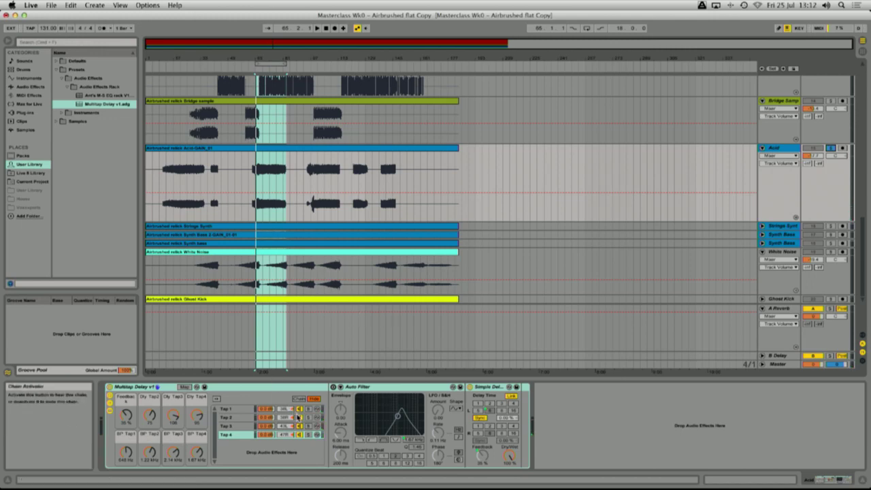
left_click(299, 434)
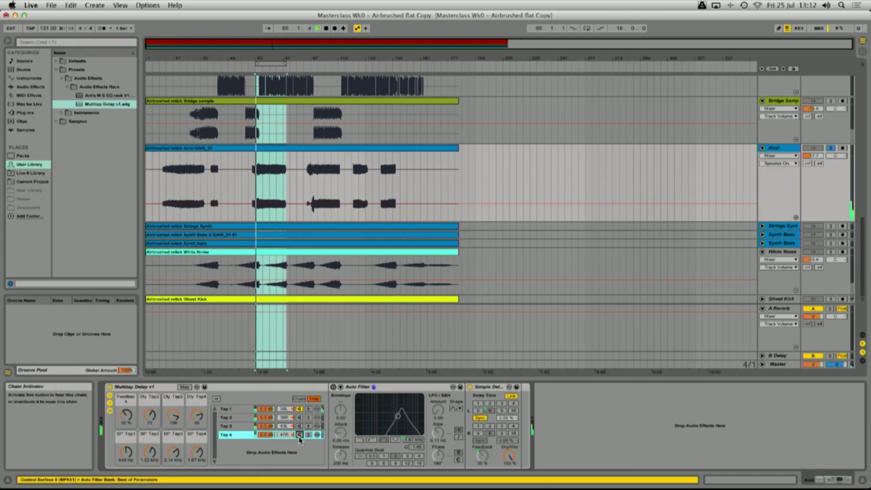
left_click(232, 409)
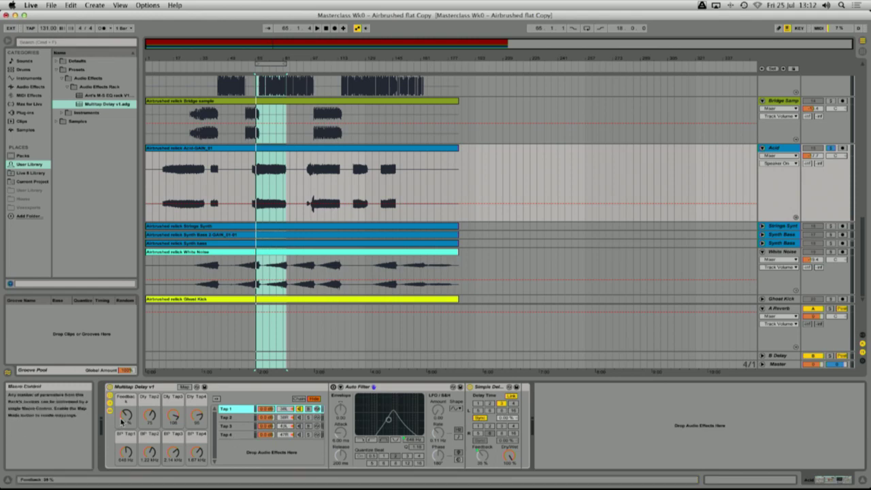
left_click_drag(123, 420, 123, 398)
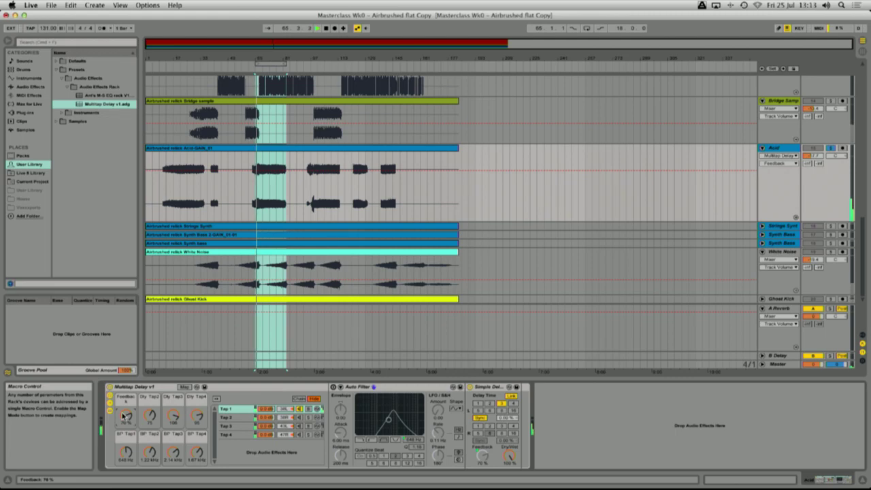
Audition Tap 2 and Tap 3 one at a time, keeping only the chain being heard active
left_click(299, 418)
left_click(301, 409)
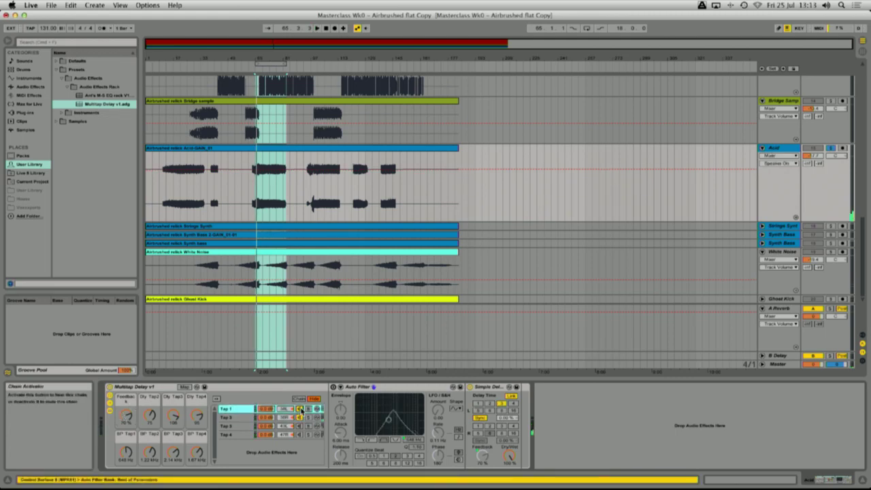
left_click(243, 418)
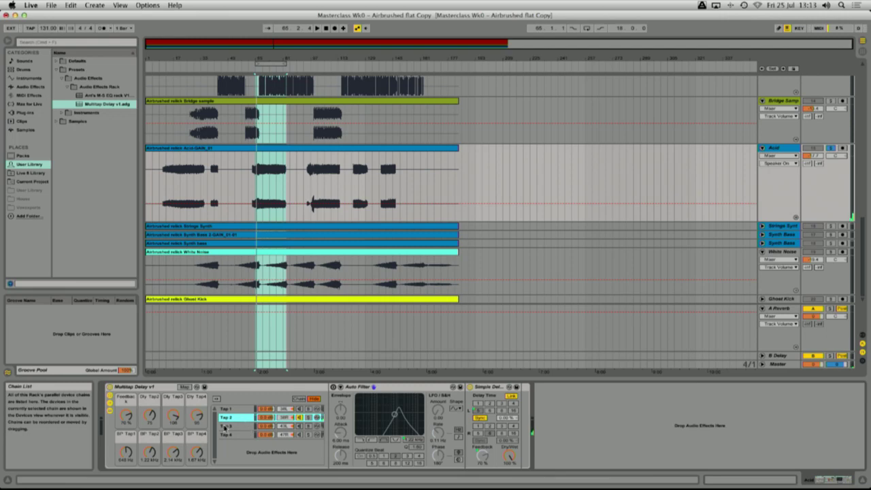
left_click(225, 426)
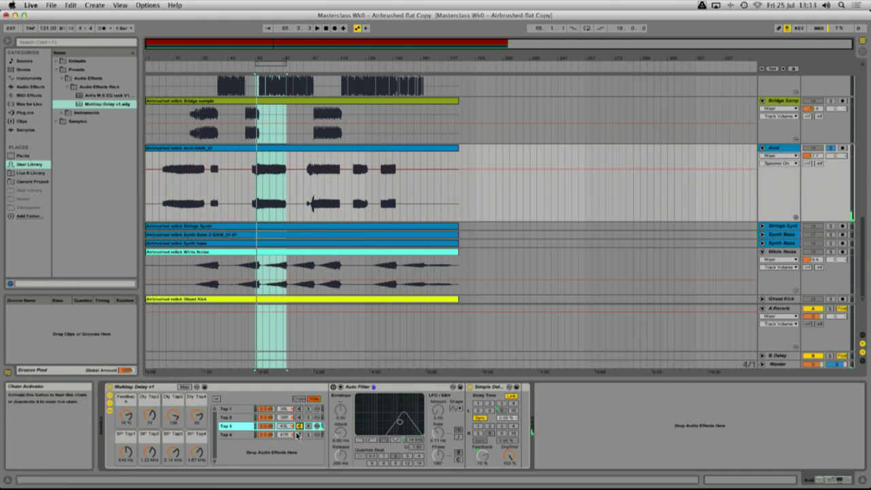
Audition Tap 4 alone, reactivate all four chains and play the Acid track through the combined taps
left_click(298, 435)
left_click(300, 427)
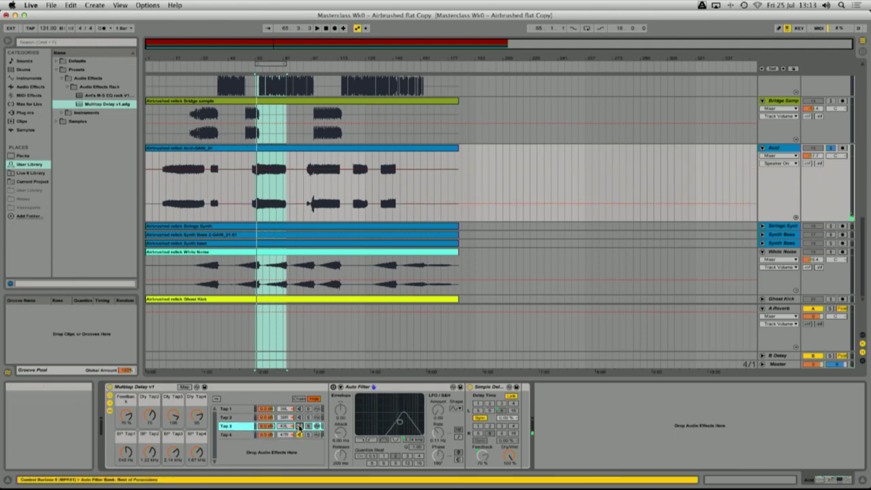
left_click(239, 436)
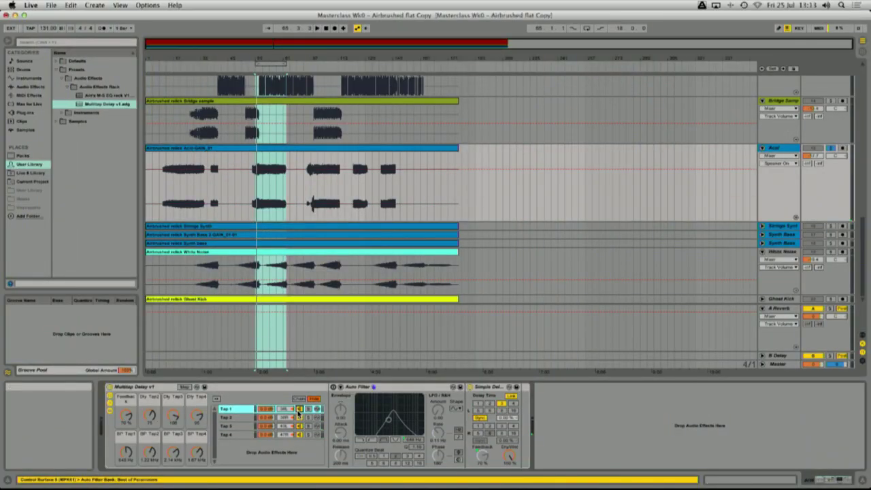
key("space")
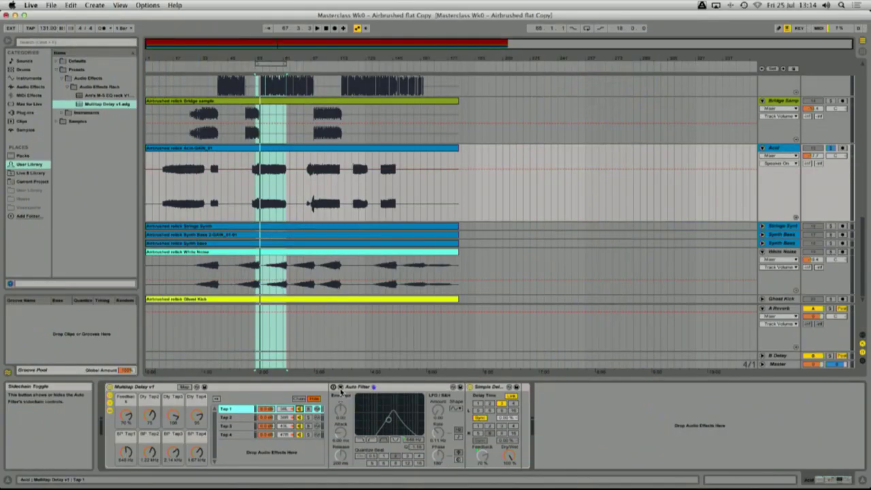
Switch on the Auto Filter in the rack's tap chains so all four taps are filtered
left_click(333, 387)
left_click(238, 417)
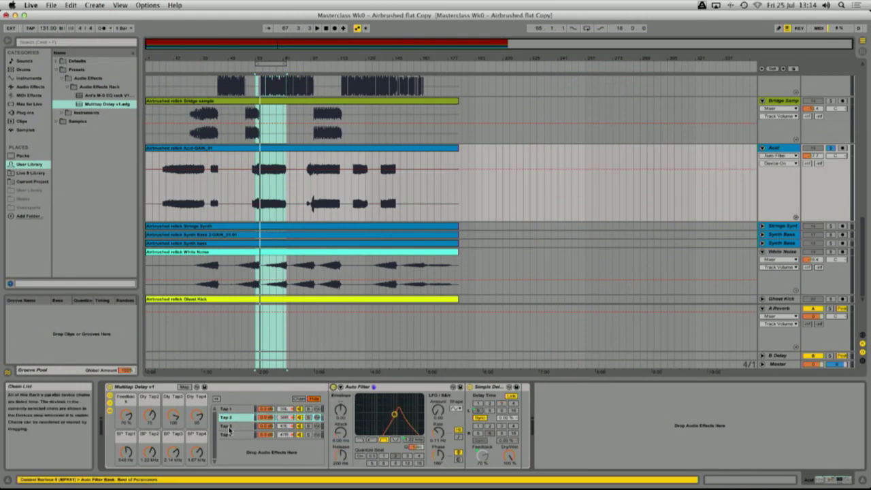
left_click(229, 426)
left_click(334, 387)
left_click(226, 434)
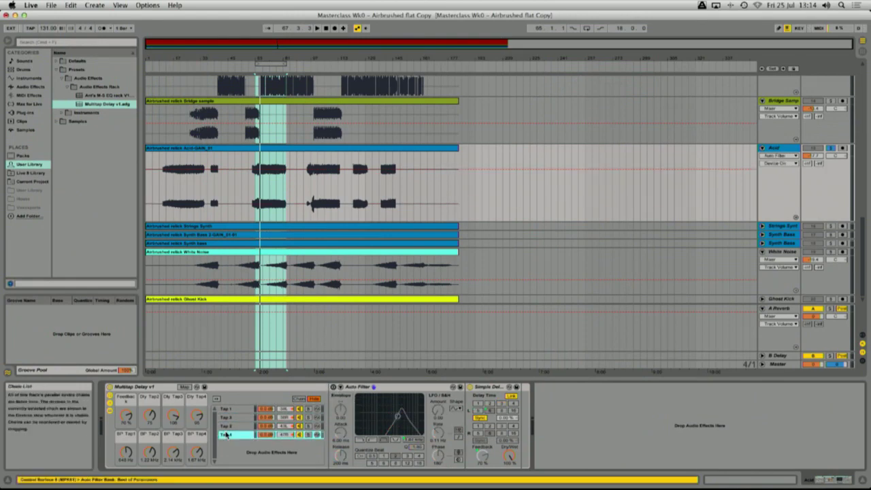
left_click(334, 387)
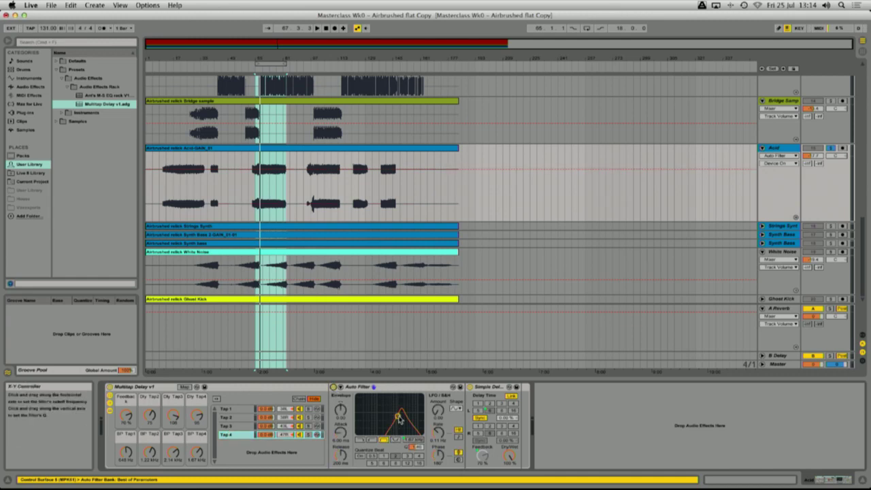
Examine how the Auto Filter and Simple Delay settings differ across the chains Tap 1 to Tap 4
left_click(225, 410)
left_click(233, 418)
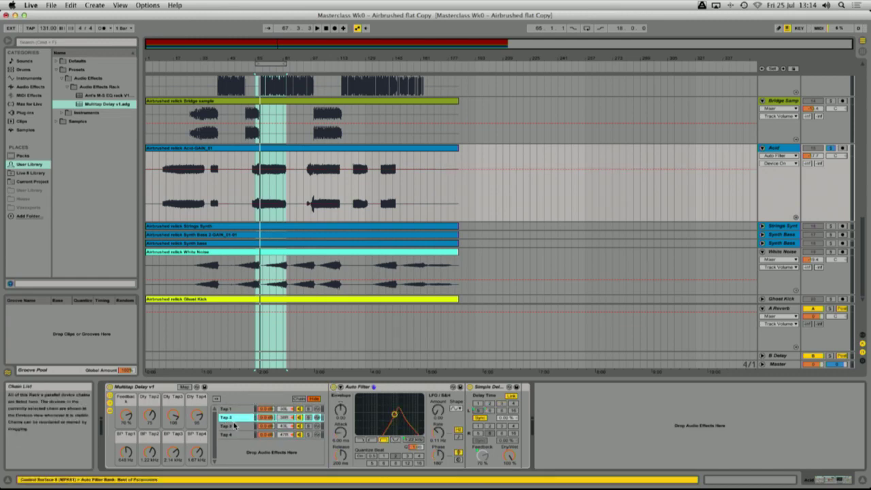
left_click(236, 427)
left_click(236, 434)
left_click(238, 409)
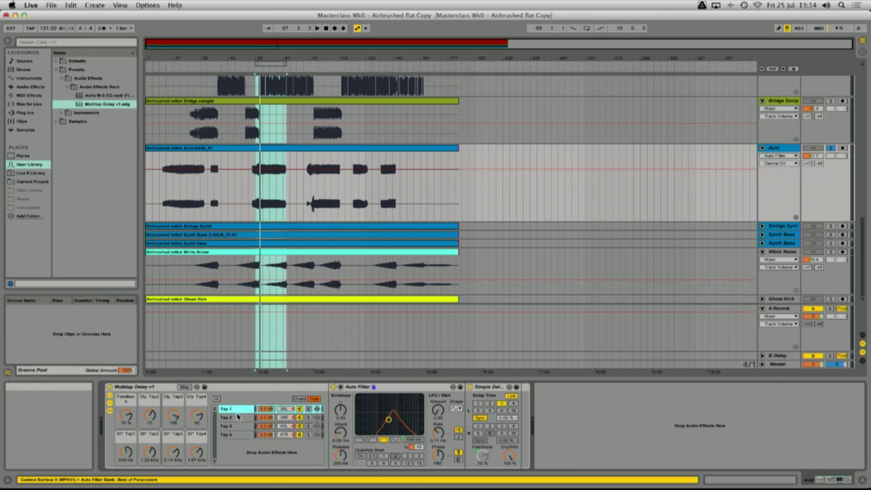
left_click(237, 419)
left_click(236, 427)
left_click(235, 435)
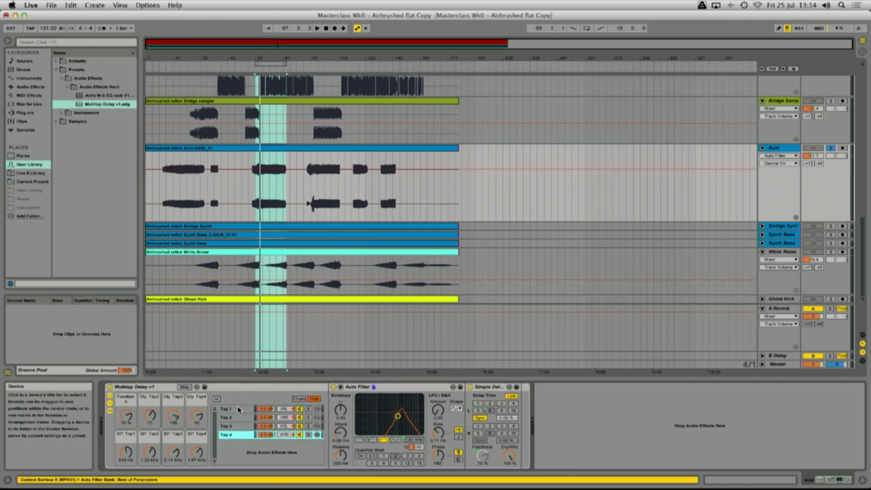
left_click(239, 408)
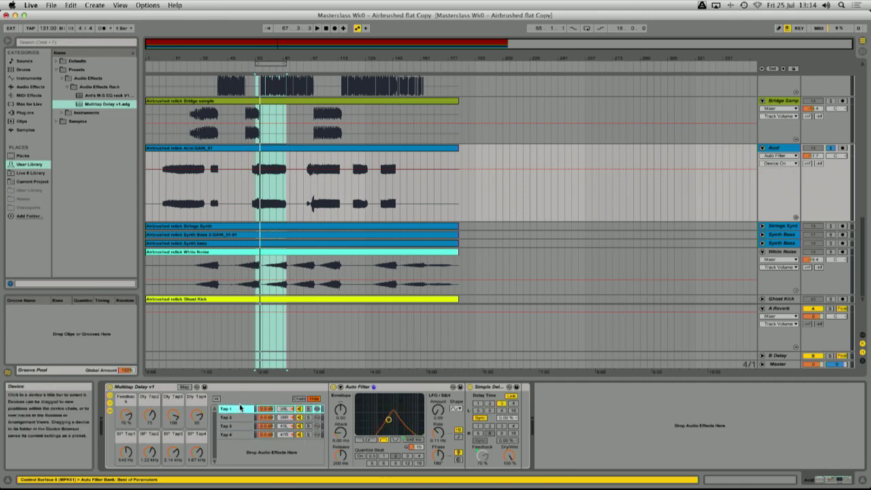
Deactivate the chains Tap 2, Tap 3 and Tap 4, and move the Multitap Delay v1 rack from Acid onto the B Delay return track
left_click(294, 417)
left_click(290, 425)
left_click(286, 434)
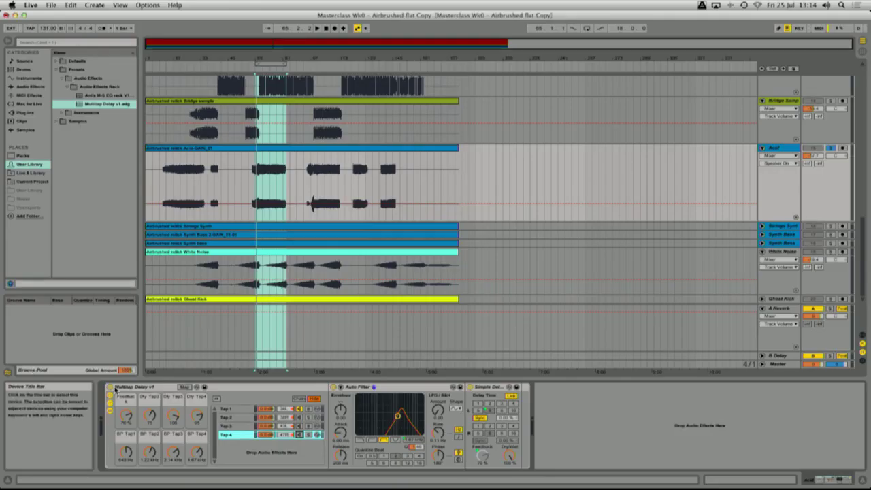
left_click(119, 388)
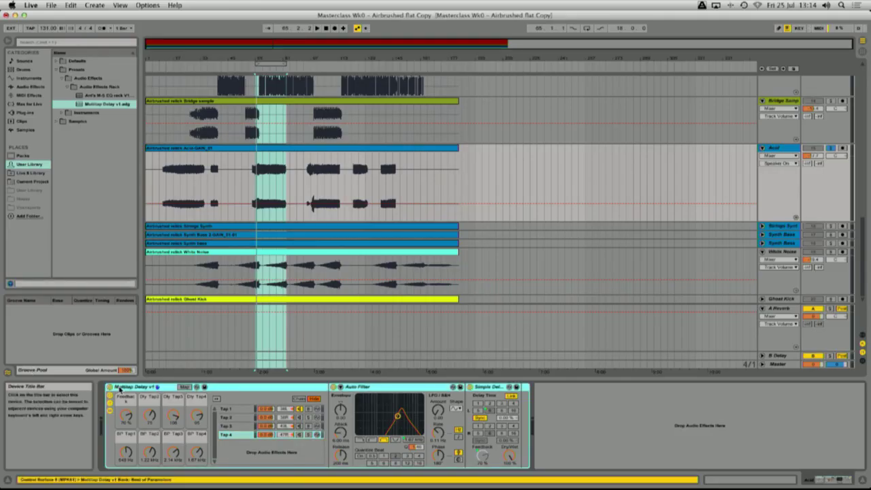
left_click(787, 358)
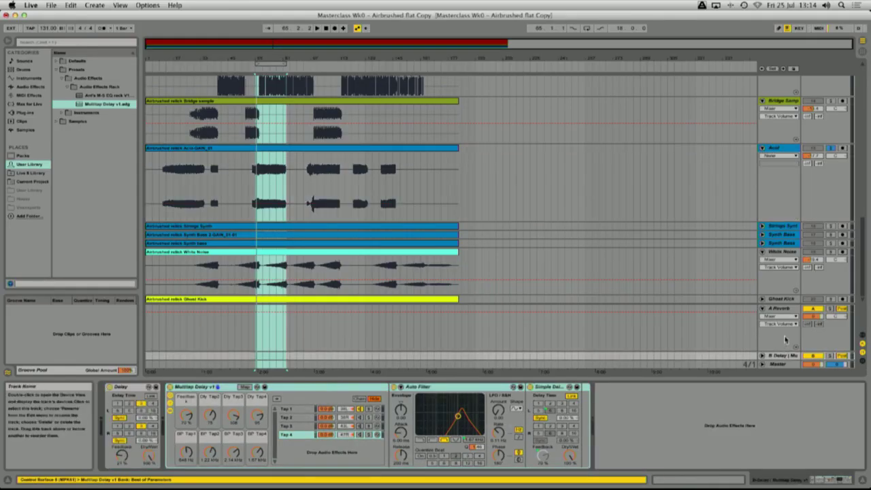
Raise the Acid track's send to the B Delay return and play the arrangement
left_click(789, 151)
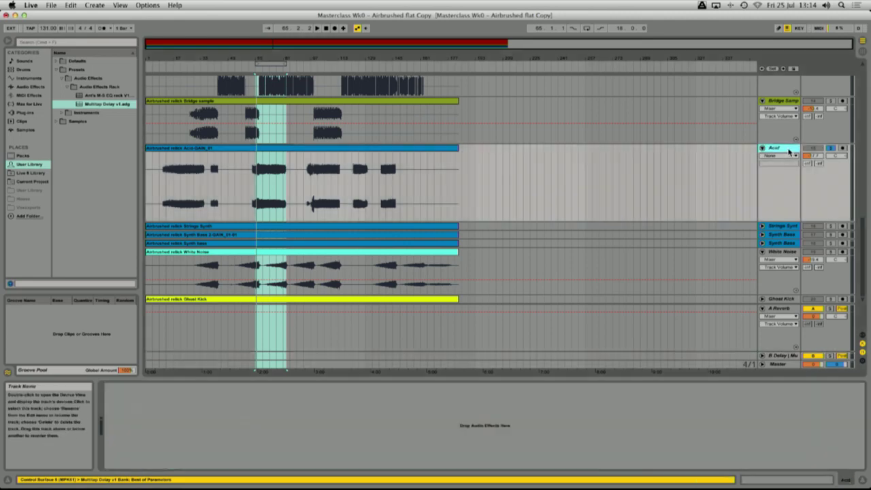
left_click_drag(819, 165, 819, 121)
key("space")
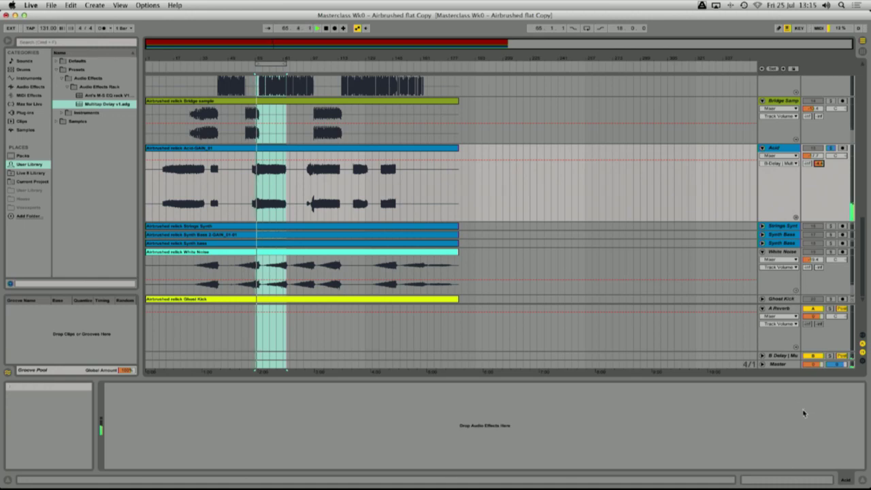
Reactivate the chains Tap 2, Tap 3 and Tap 4 in the Multitap Delay rack on the B Delay return
left_click(782, 355)
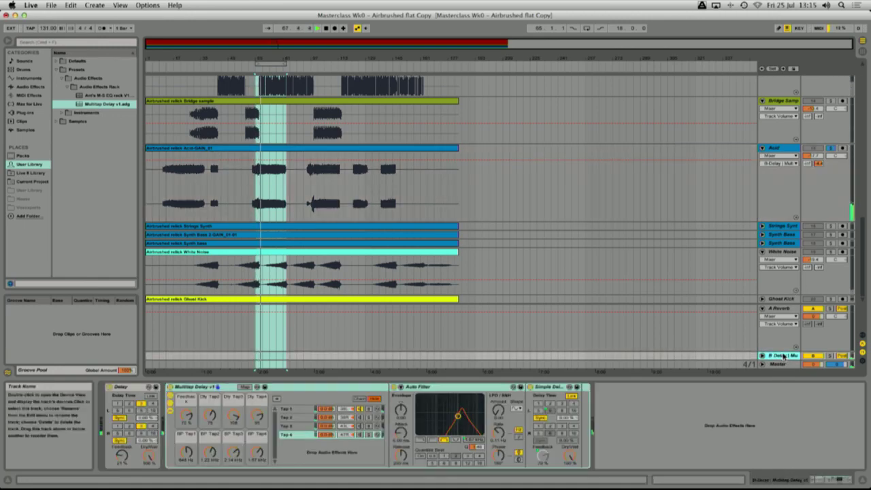
left_click(360, 418)
left_click(360, 426)
left_click(360, 434)
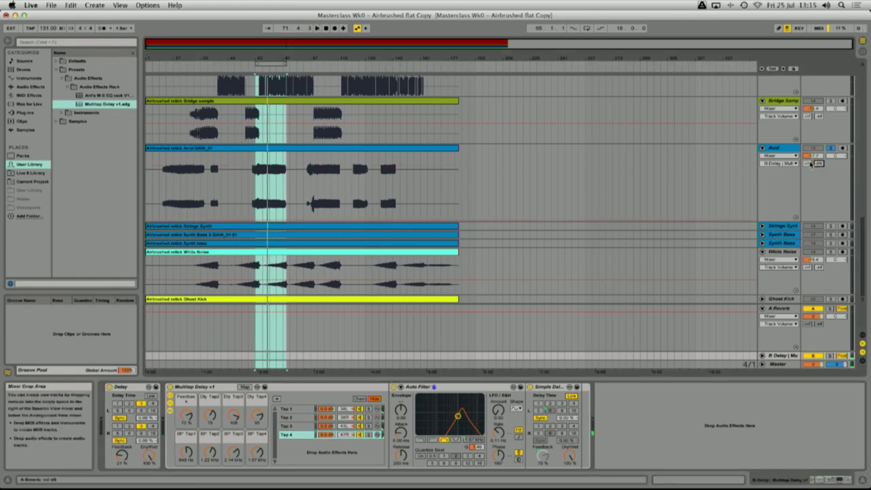
Play the Knock Loop track from the start of its audio and raise its volume from silence
scroll(419, 124, "up", 10)
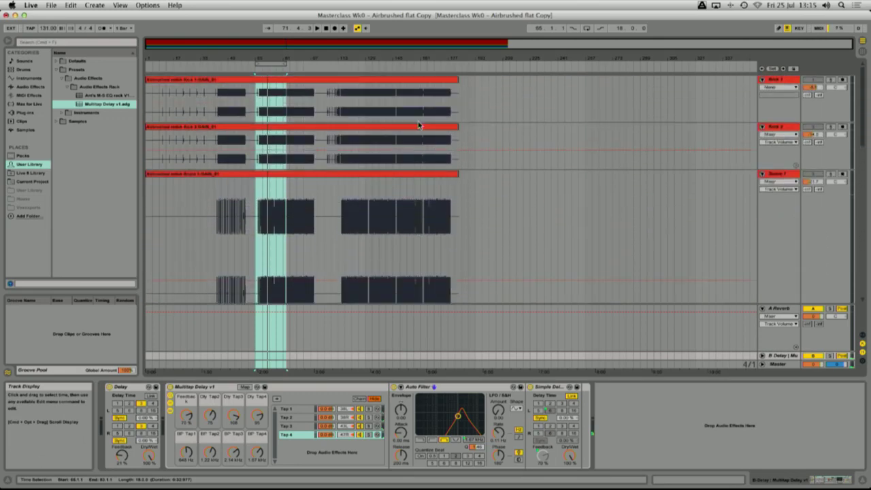
scroll(256, 144, "down", 10)
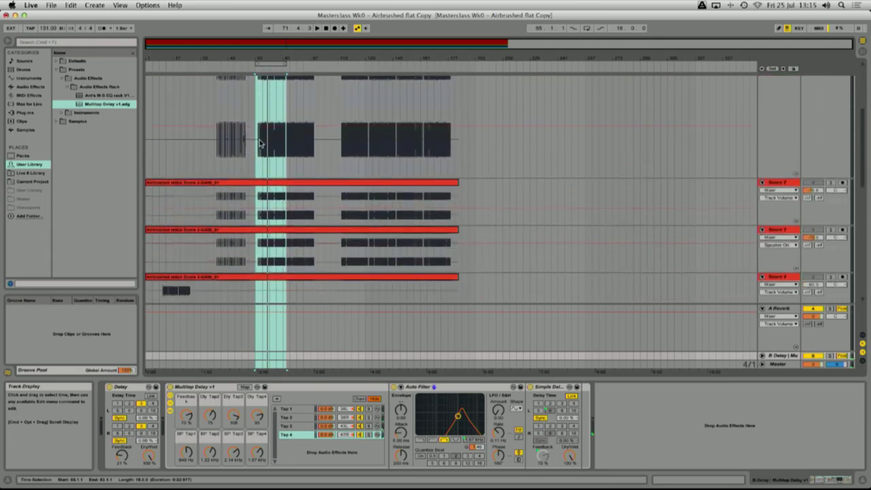
scroll(256, 144, "down", 2)
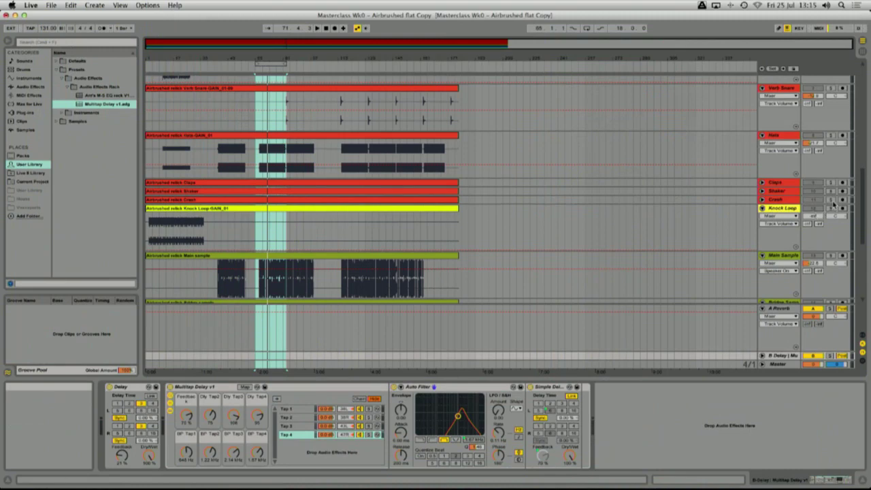
left_click(149, 229)
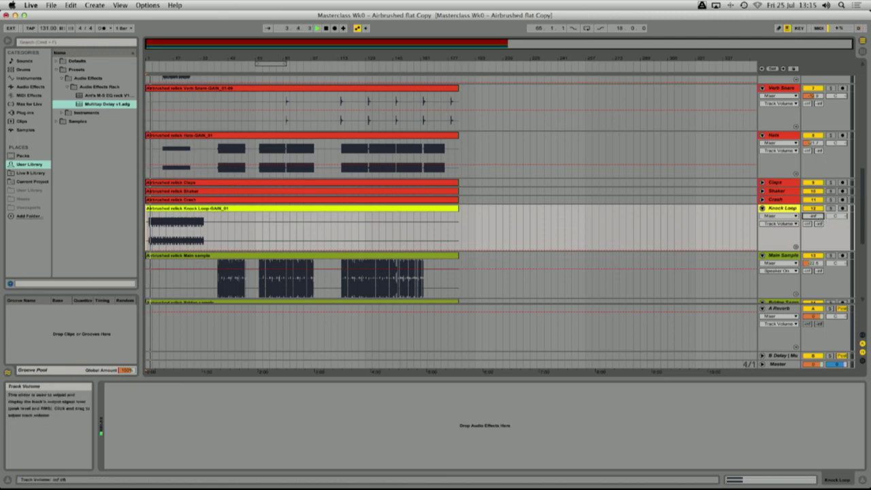
left_click_drag(813, 217, 814, 179)
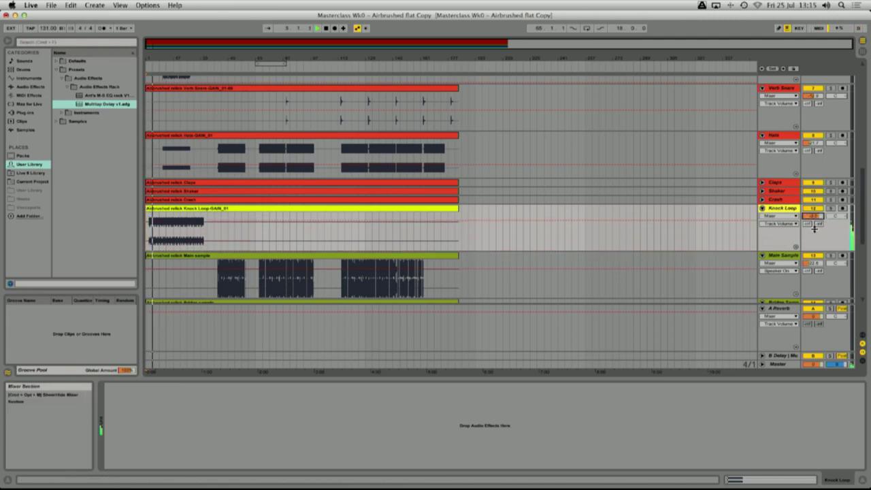
Raise Knock Loop's send to the B Delay return, and mute that return to hear the loop dry
left_click_drag(819, 224, 819, 186)
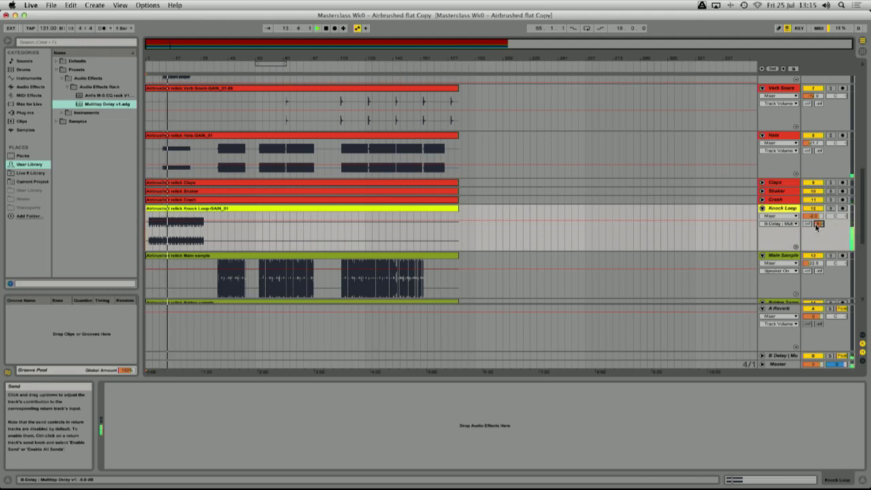
left_click(811, 356)
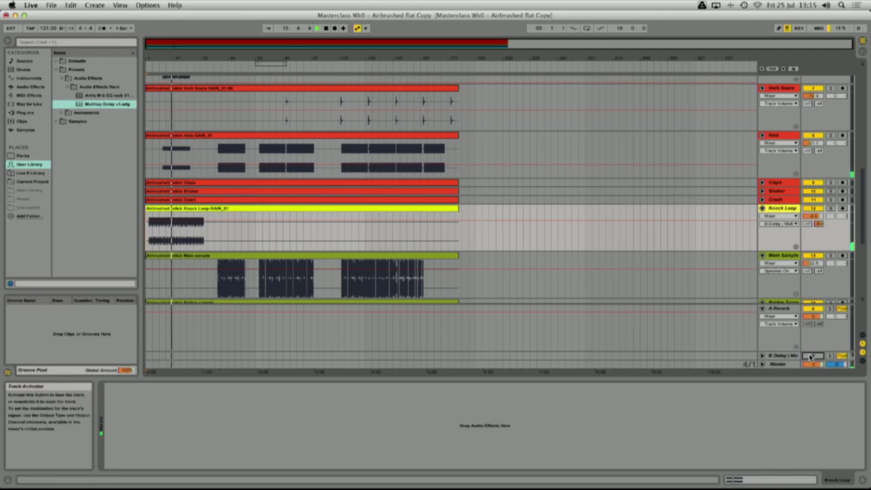
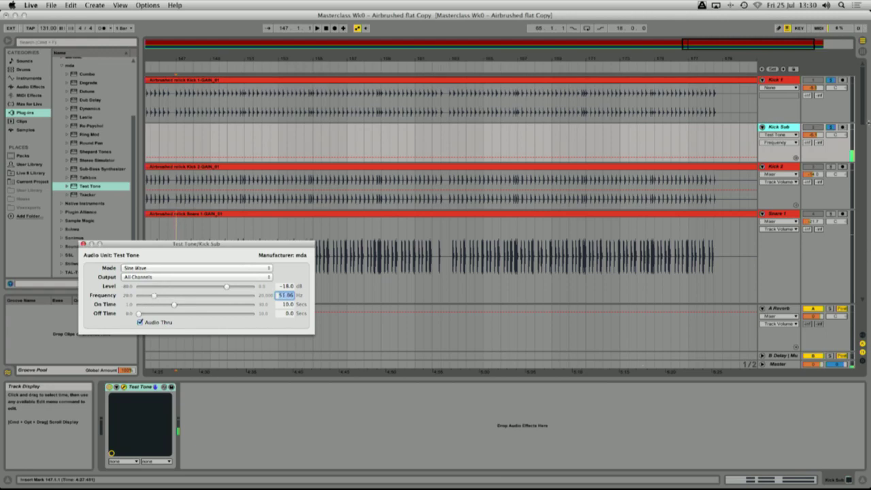
Adjust the Kick Sub track's volume and add a Gate effect after its Test Tone device
left_click_drag(820, 134, 820, 126)
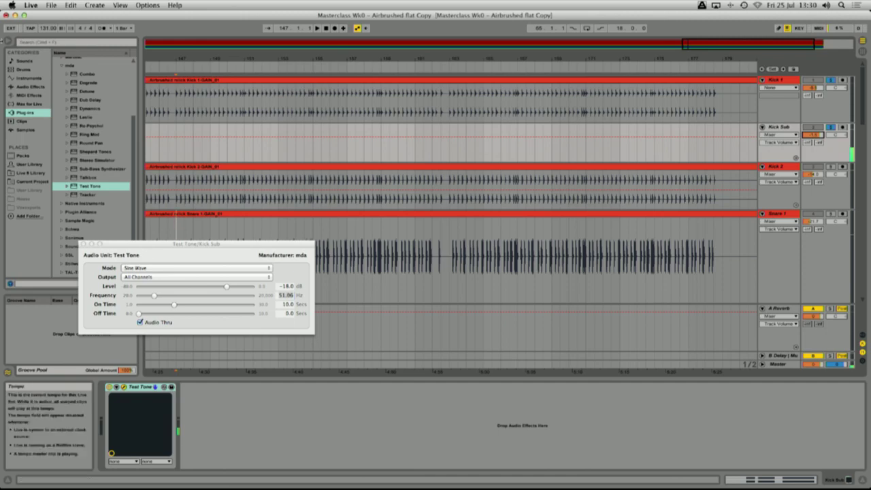
left_click(30, 87)
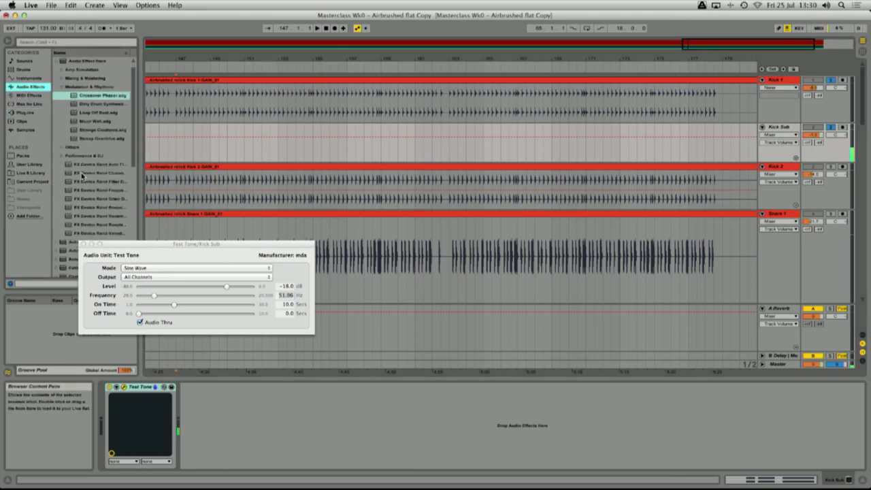
scroll(81, 177, "down", 6)
scroll(81, 178, "down", 4)
left_click_drag(66, 176, 194, 449)
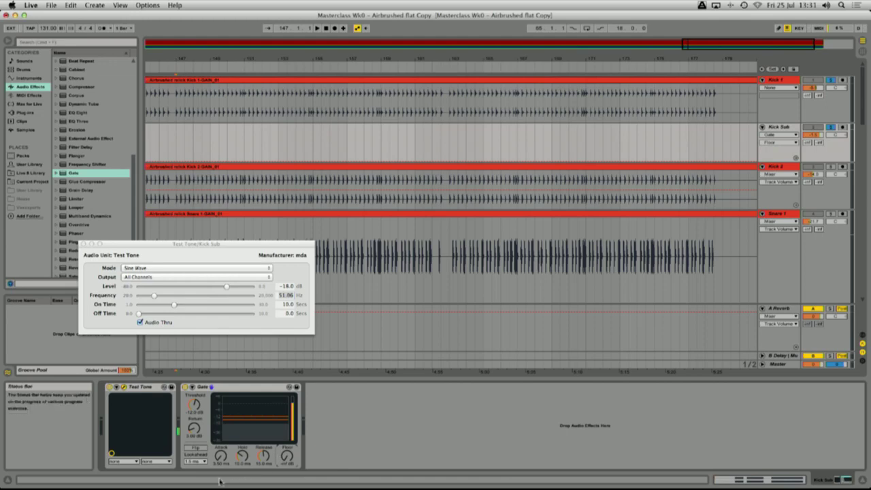
Show the Gate's sidechain section and feed it from the Kick 1 track, tapped Pre FX
left_click(192, 387)
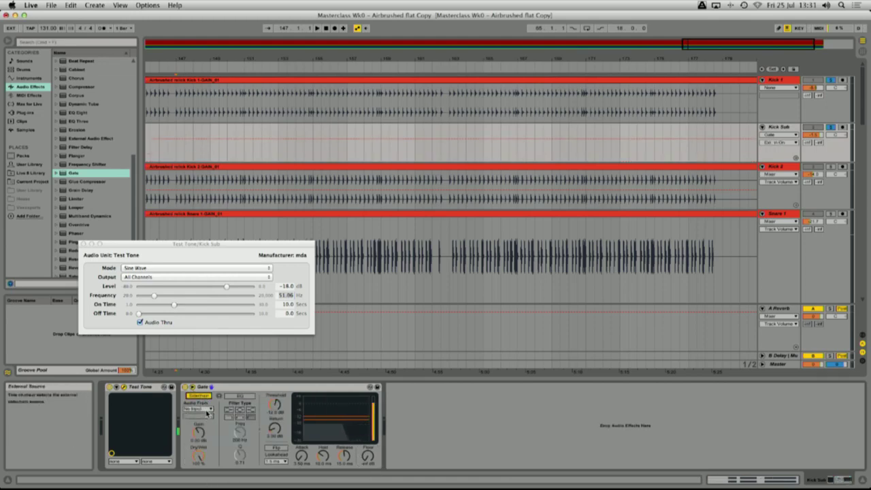
left_click(206, 413)
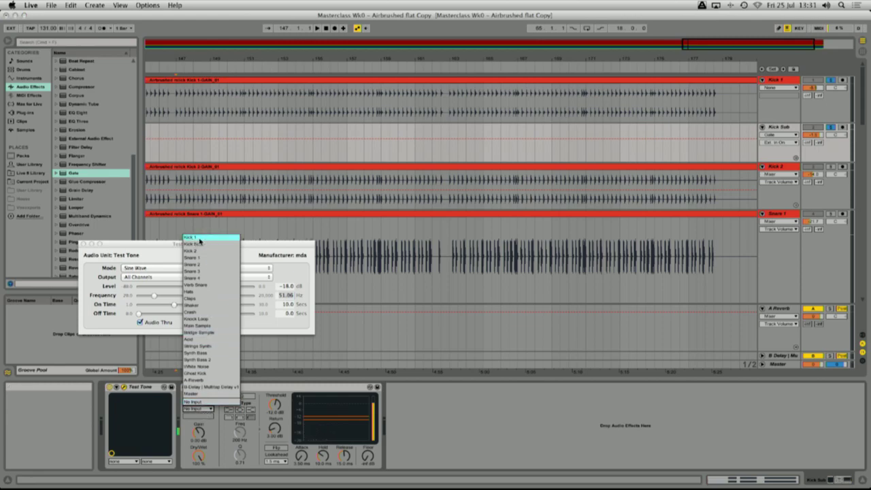
left_click(199, 239)
left_click(199, 415)
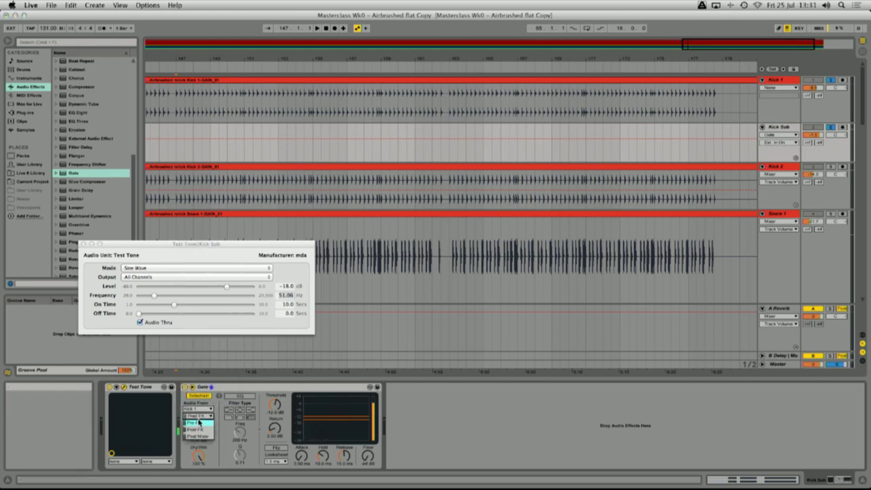
left_click(202, 424)
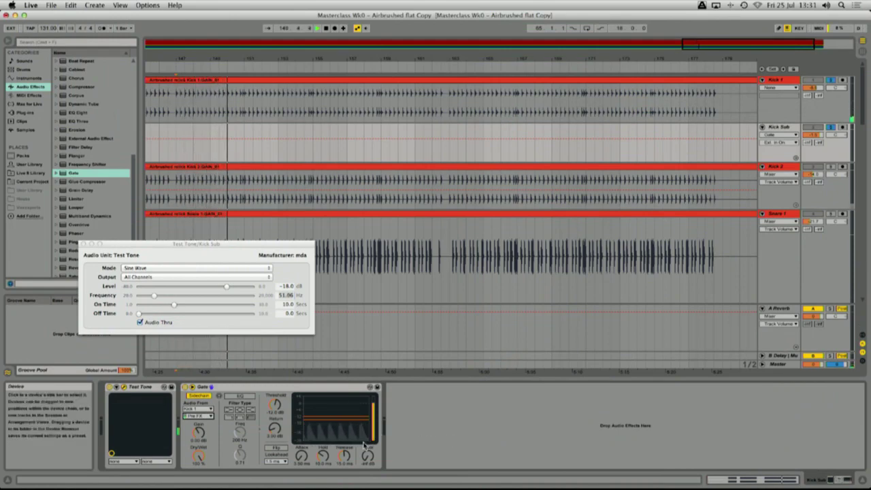
Set the Gate's threshold to -22.2 dB, its attack to about 10.7 ms and its release to about 59.1 ms
left_click(276, 407)
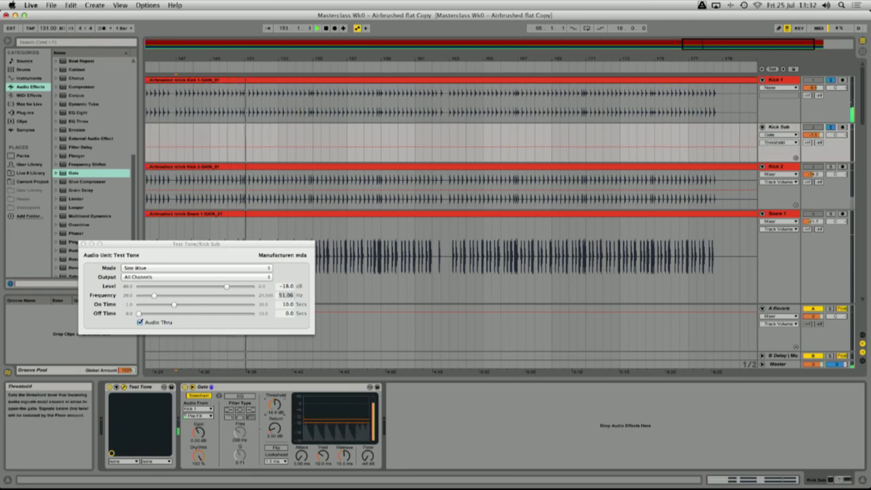
left_click_drag(276, 406, 276, 409)
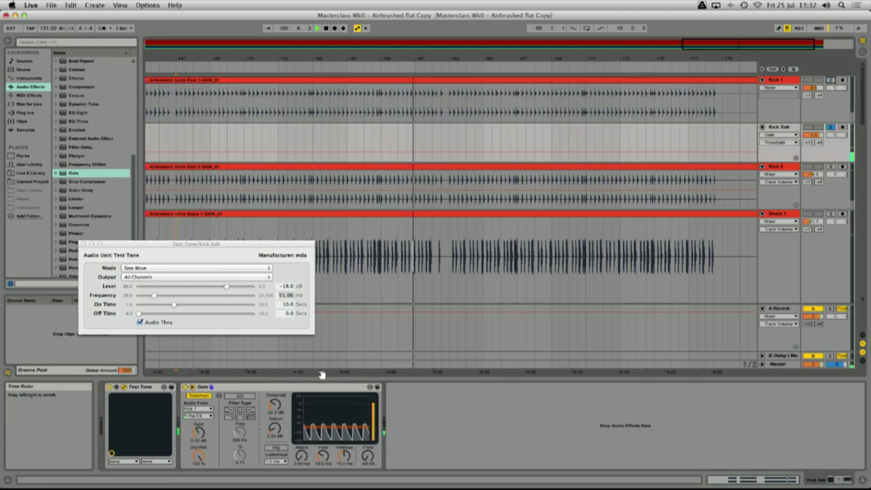
left_click(303, 457)
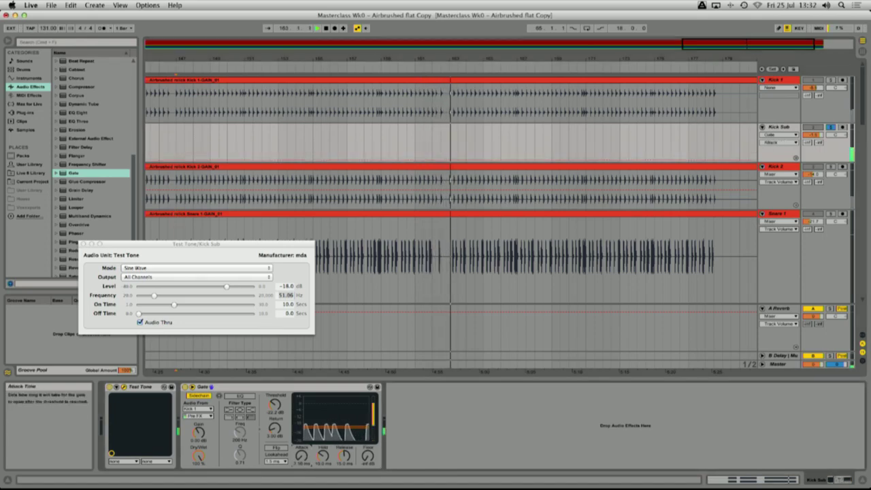
left_click_drag(305, 458, 305, 445)
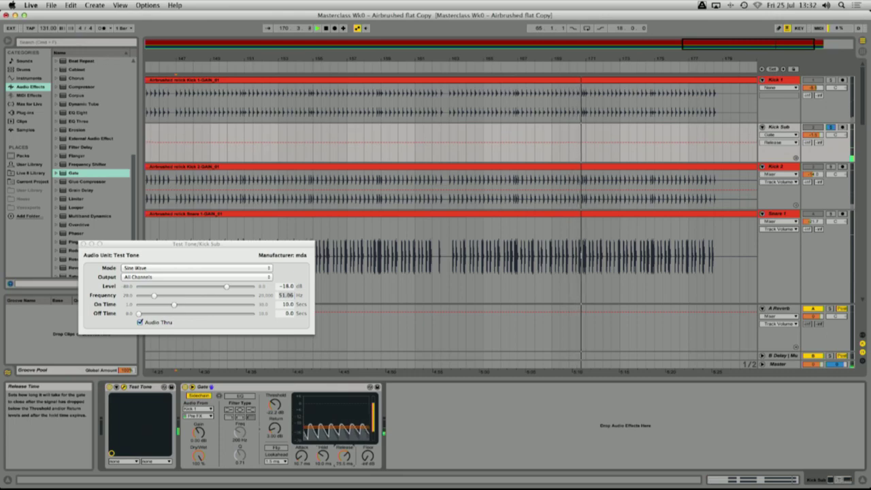
left_click_drag(346, 456, 346, 455)
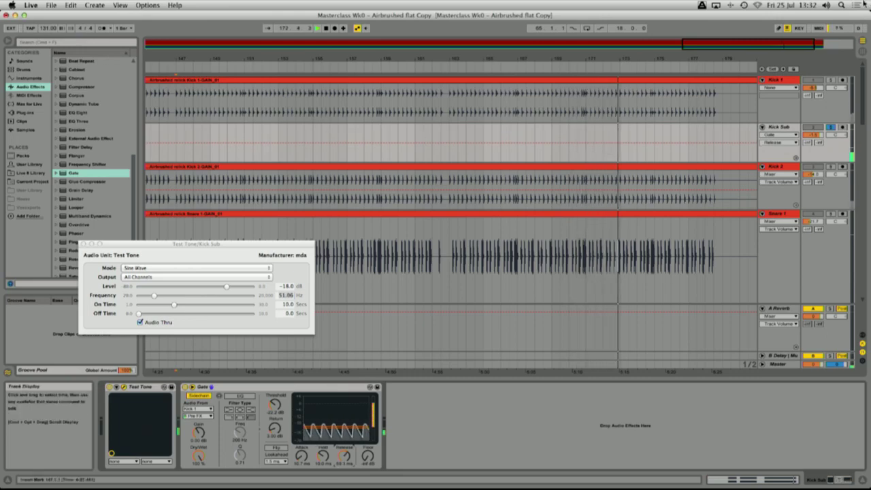
Solo Kick 1 together with Kick Sub and raise the Kick Sub track's volume to balance the two
left_click(831, 80)
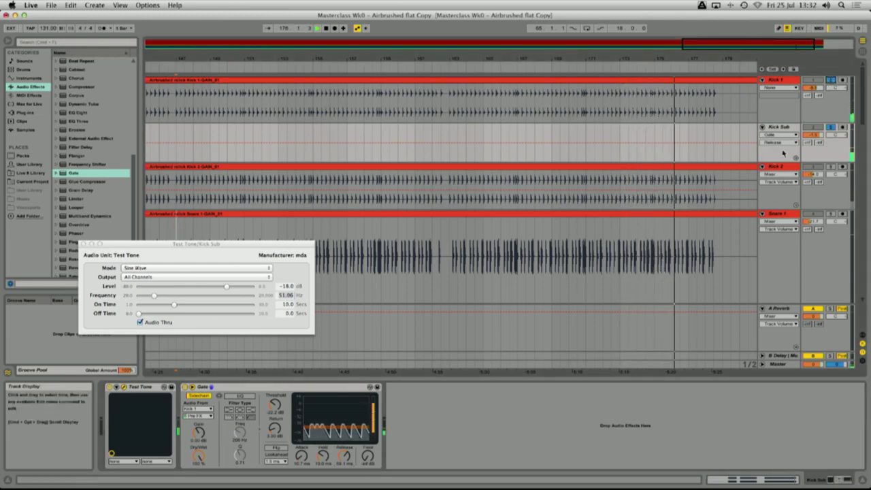
left_click_drag(805, 135, 805, 126)
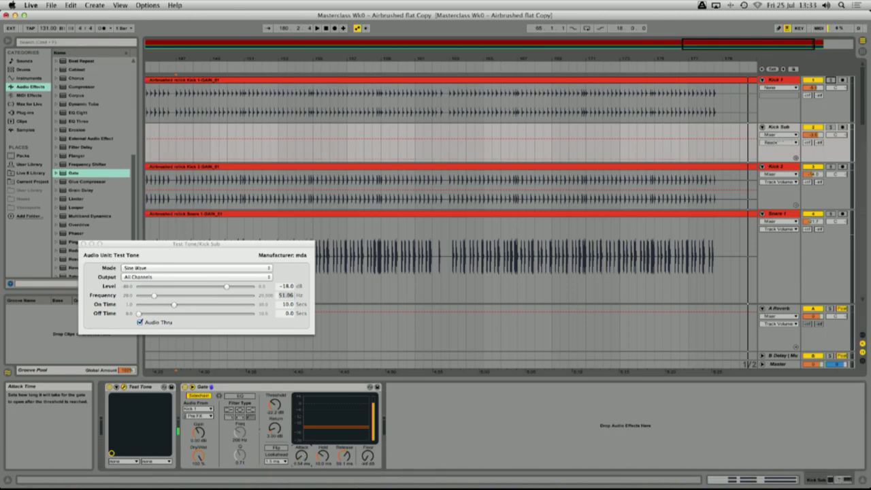
Play the arrangement to hear the gated Kick Sub and open the Gate's Lookahead options
key("space")
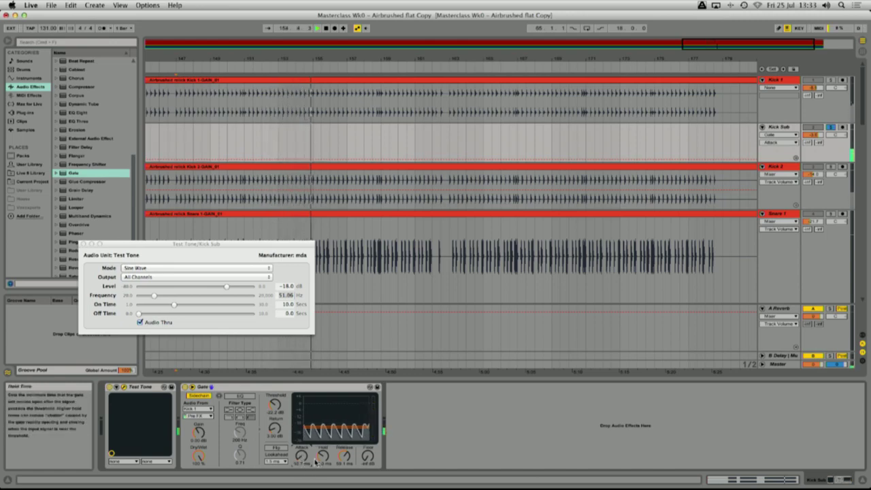
left_click(275, 462)
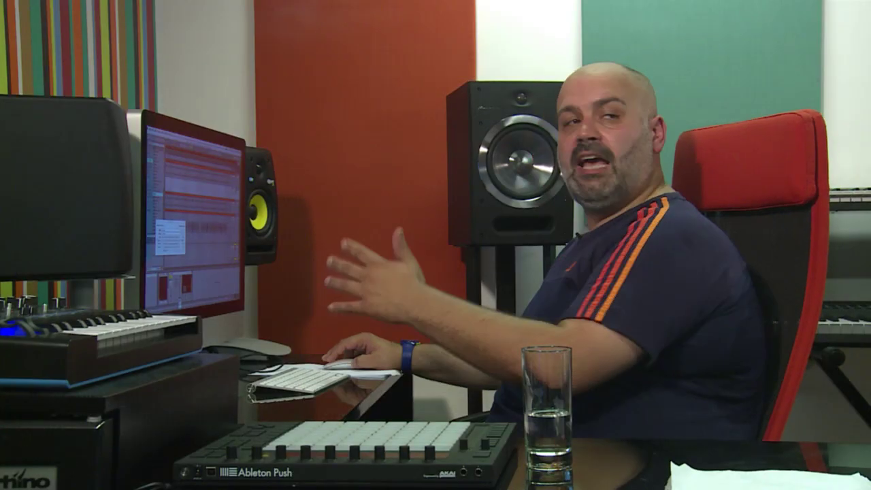